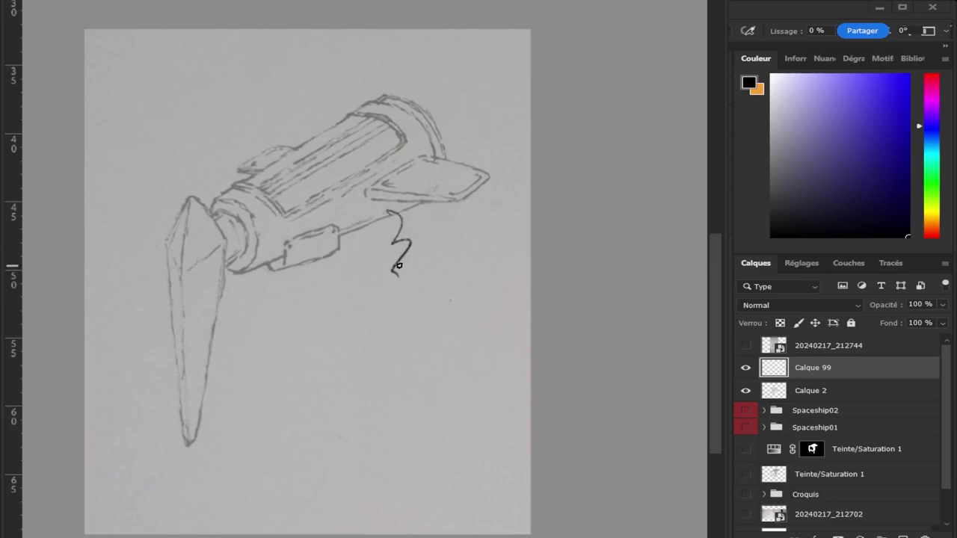
Step: On Calque 99, undo the stray stroke and ink the fin and cylinder outlines in black
key("ctrl+z")
scroll(192, 296, "up", 2)
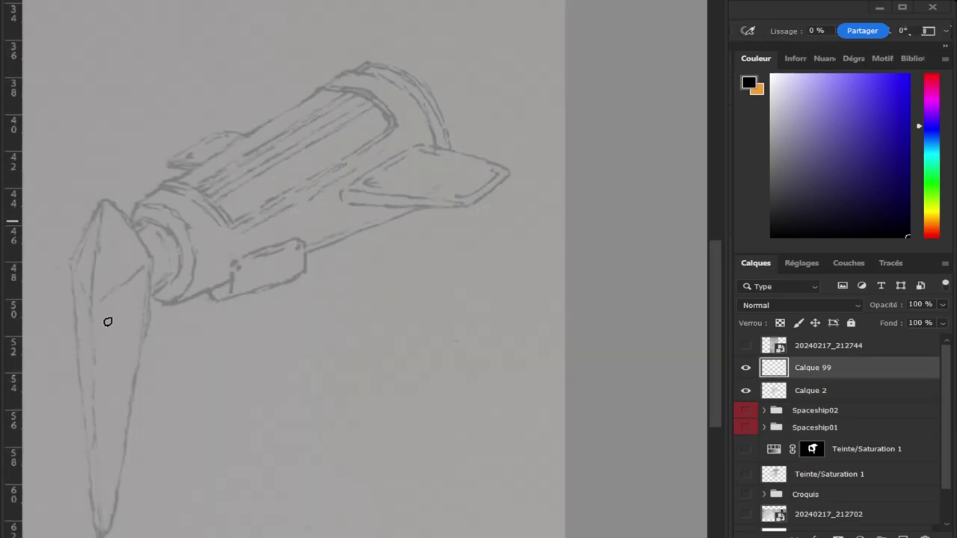
left_click(485, 183, "shift")
scroll(184, 291, "up", 1)
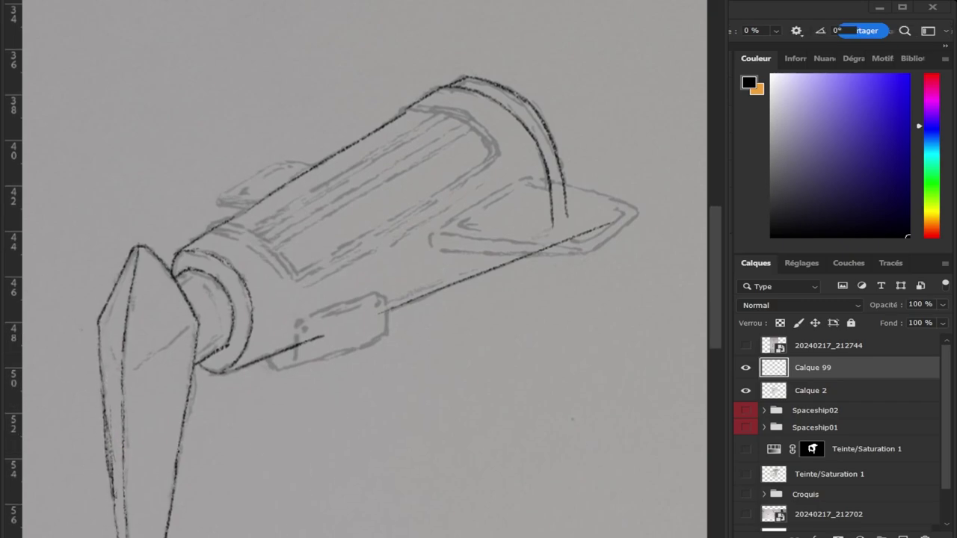
scroll(146, 508, "up", 3)
Step: Ink the hull, the side plate's bolts and the wings
scroll(150, 210, "down", 3)
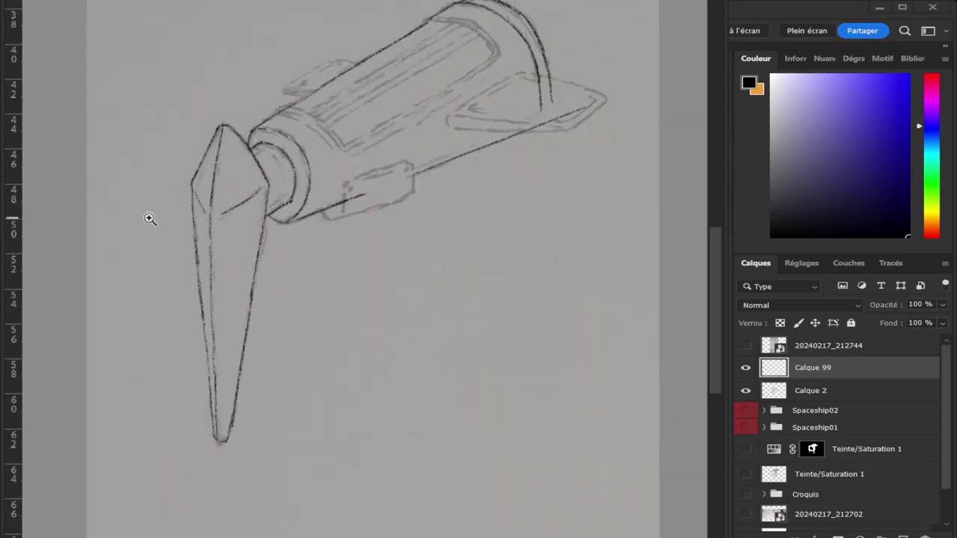
scroll(165, 192, "up", 3)
scroll(359, 145, "down", 1)
scroll(135, 218, "up", 2)
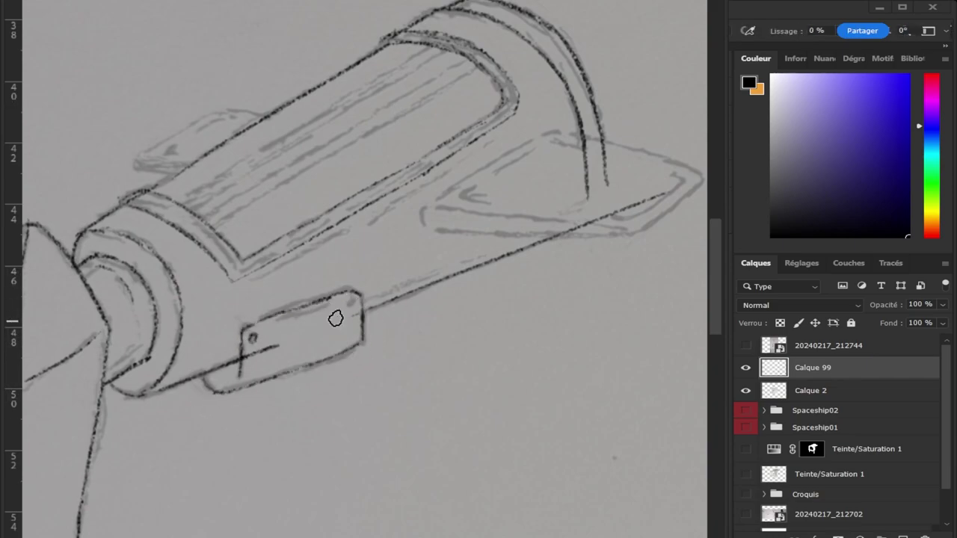
left_click(360, 312)
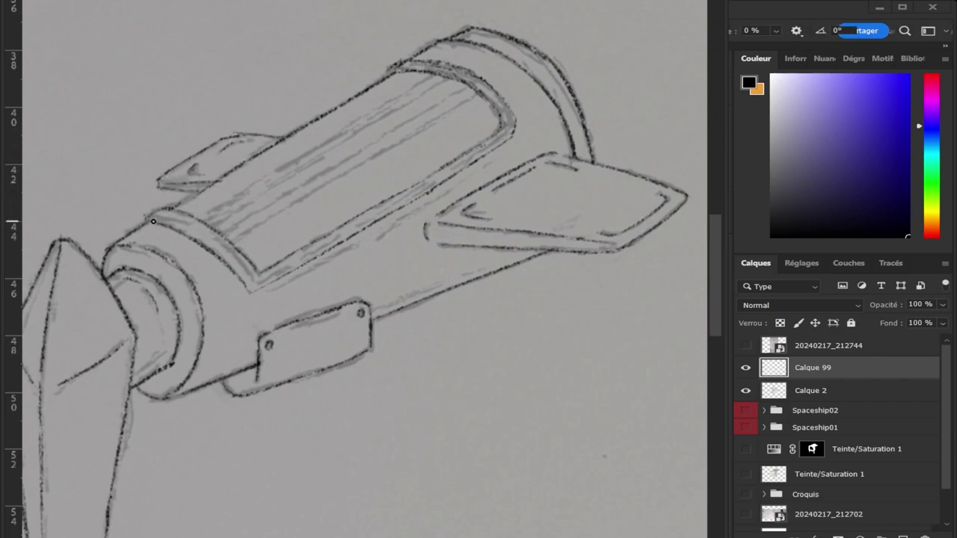
left_click_drag(153, 221, 257, 218)
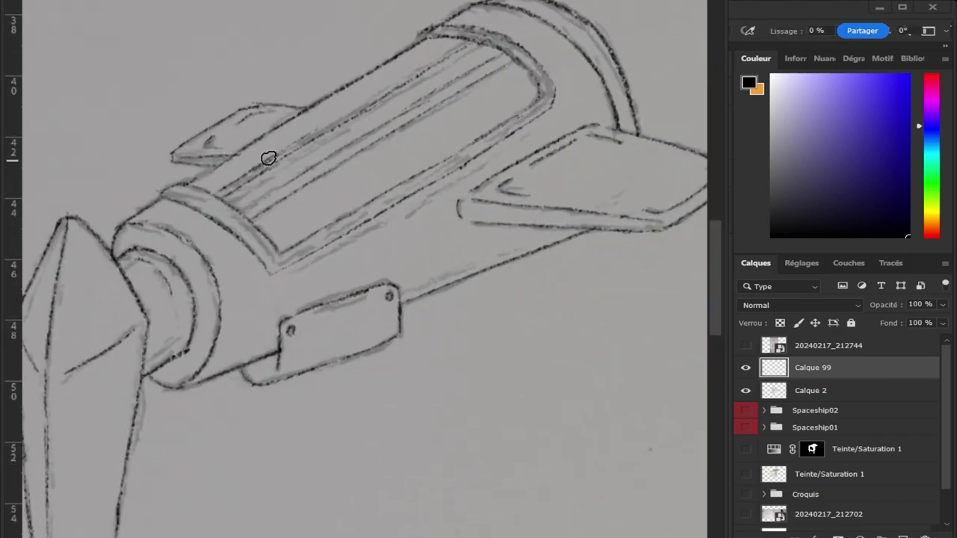
Step: Lighten leftover sketch lines on the barrel with the Eraser and add two empty layers
key("e")
left_click_drag(389, 84, 257, 166)
key("ctrl+shift+alt+n")
key("ctrl+shift+alt+n")
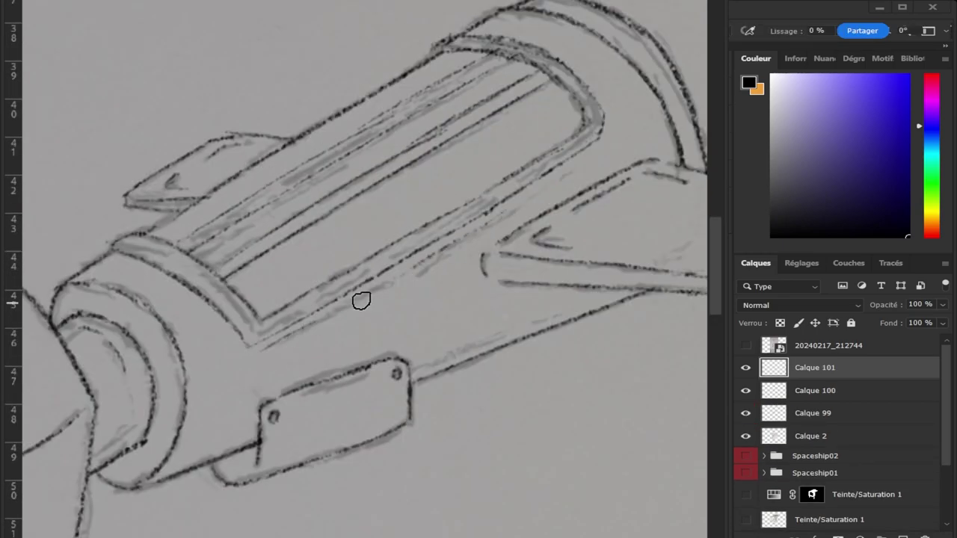
scroll(361, 299, "down", 5)
Step: Delete the extra empty layers and rename the ink layer 'Line'
key("alt+bracketleft")
key("Delete")
key("Delete")
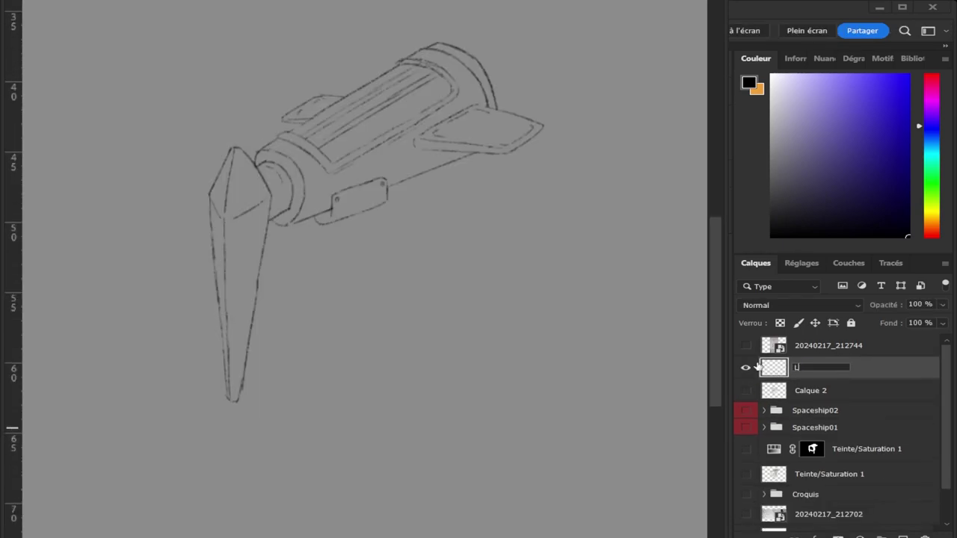
type("ine")
key("Return")
scroll(636, 140, "up", 2)
Step: Brush light grey over the cylinder, its front end, the hull bottom and upper wing edge
key("b")
left_click_drag(280, 198, 463, 105)
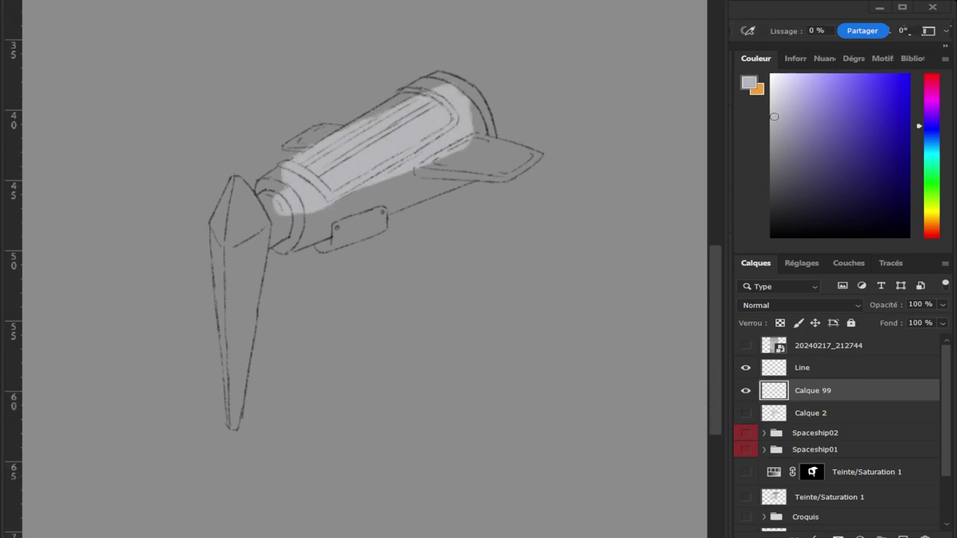
left_click_drag(474, 146, 347, 198)
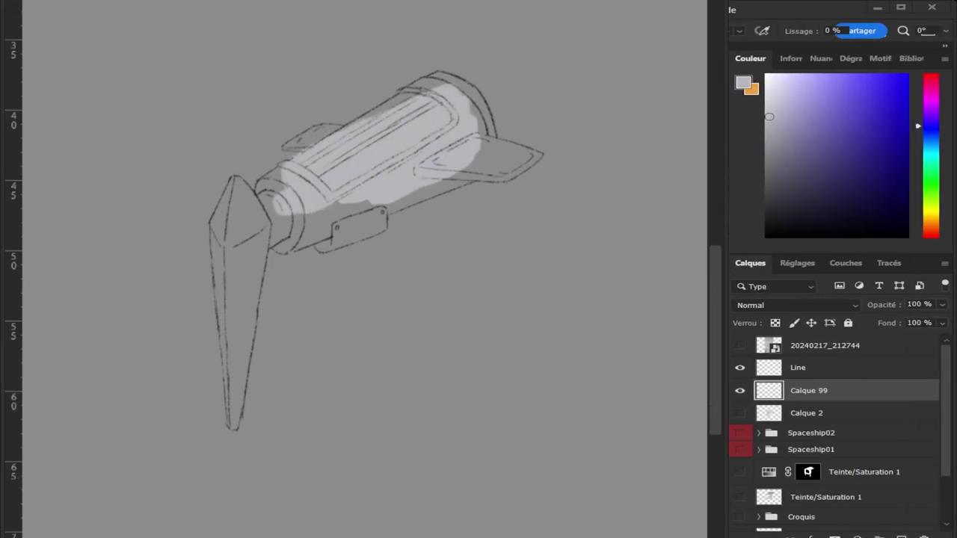
scroll(329, 145, "up", 3)
left_click_drag(214, 252, 142, 349)
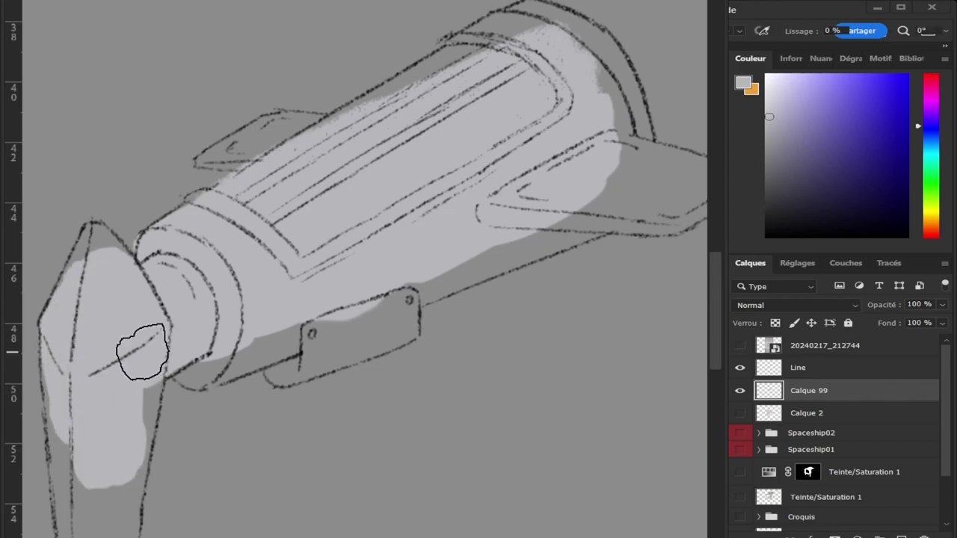
scroll(138, 291, "up", 3)
mouse_move(389, 523)
left_mouse_down()
mouse_move(412, 506)
mouse_move(703, 433)
left_mouse_up()
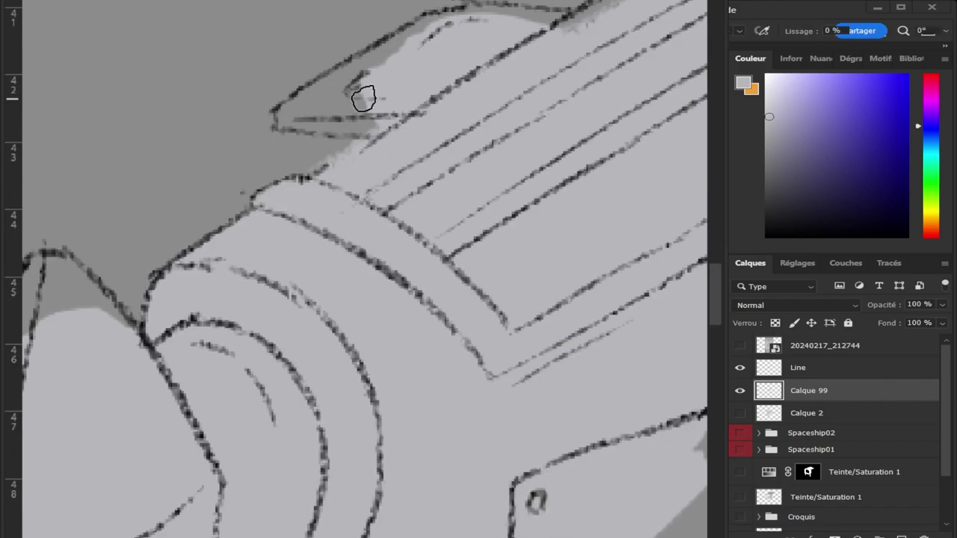
left_click_drag(363, 97, 465, 21)
scroll(313, 255, "down", 5)
Step: Fill the leg and wing light grey, touch up the cylinder, and add a new layer
mouse_move(313, 255)
left_mouse_down()
mouse_move(412, 275)
mouse_move(374, 508)
left_mouse_up()
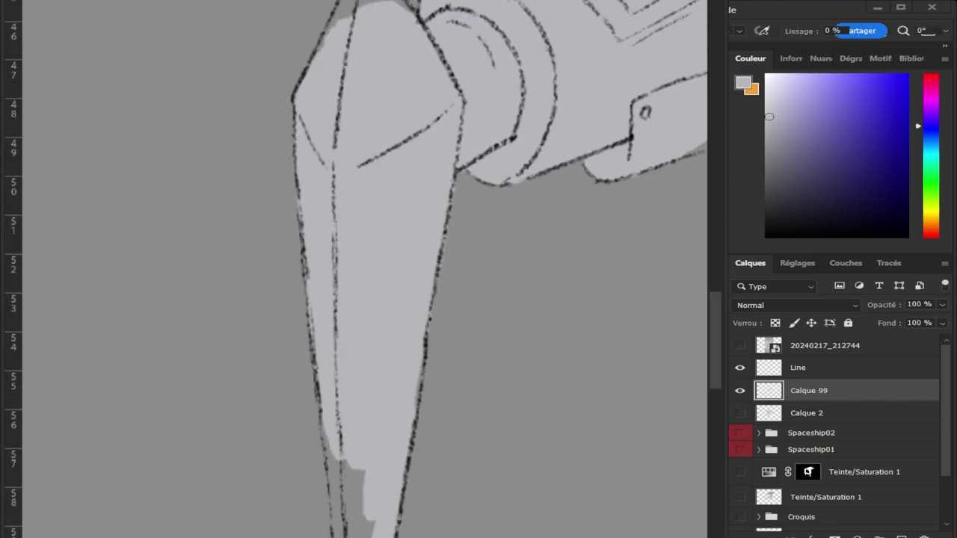
scroll(326, 261, "up", 5)
scroll(500, 117, "down", 5)
scroll(499, 117, "up", 5)
mouse_move(175, 327)
left_mouse_down()
mouse_move(547, 160)
mouse_move(608, 165)
mouse_move(603, 172)
left_mouse_up()
scroll(604, 172, "down", 3)
mouse_move(74, 224)
left_mouse_down()
mouse_move(295, 145)
mouse_move(448, 112)
left_mouse_up()
scroll(449, 112, "down", 3)
scroll(448, 224, "up", 4)
scroll(250, 192, "down", 3)
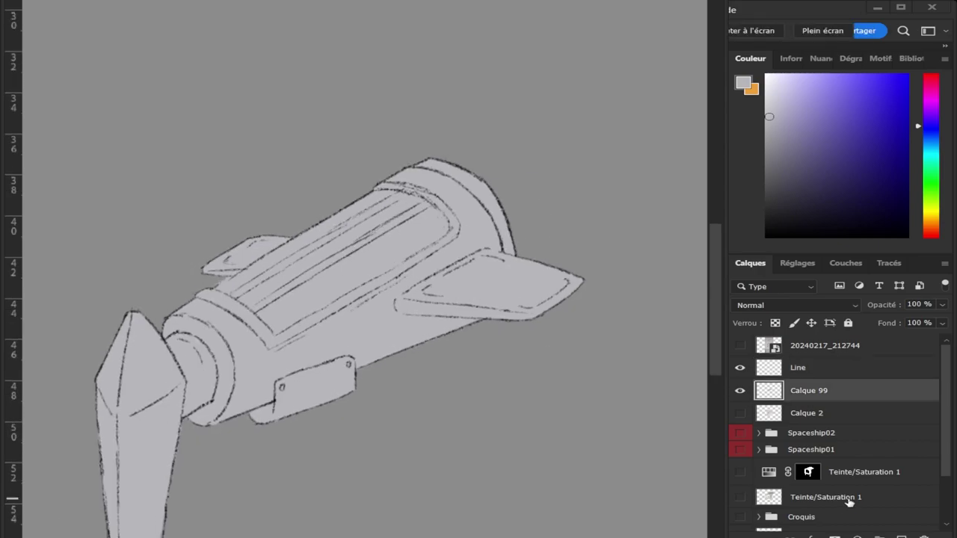
left_click(901, 536)
key("b")
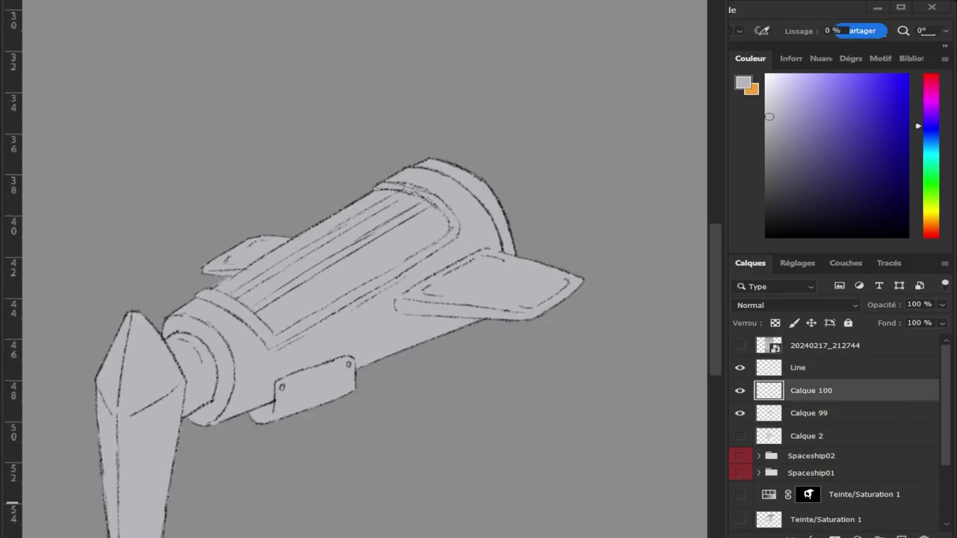
Step: Paint the top panel navy with yellow trim and the side plate navy
left_click(775, 115)
left_click_drag(284, 299, 389, 232)
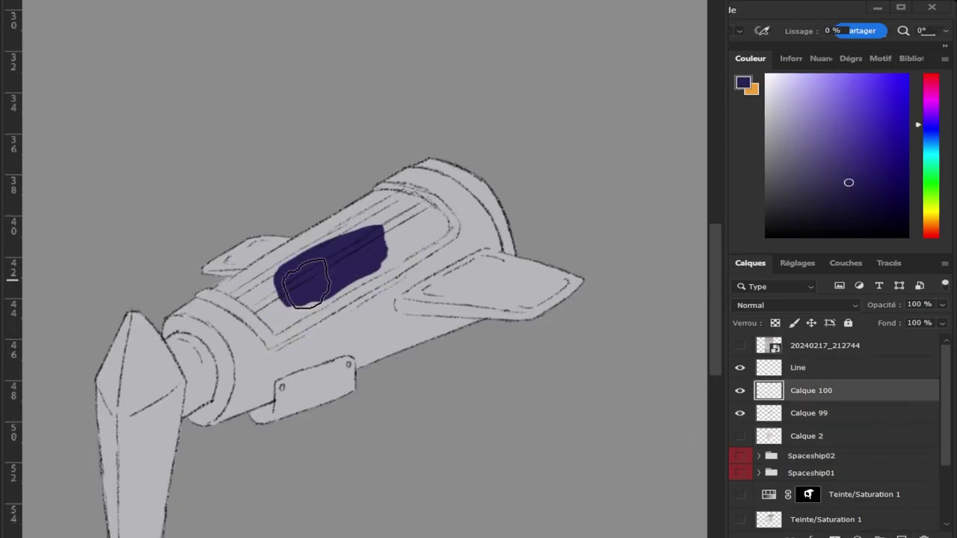
left_click_drag(247, 291, 441, 202)
left_click_drag(202, 299, 456, 224)
left_click(336, 254, "alt")
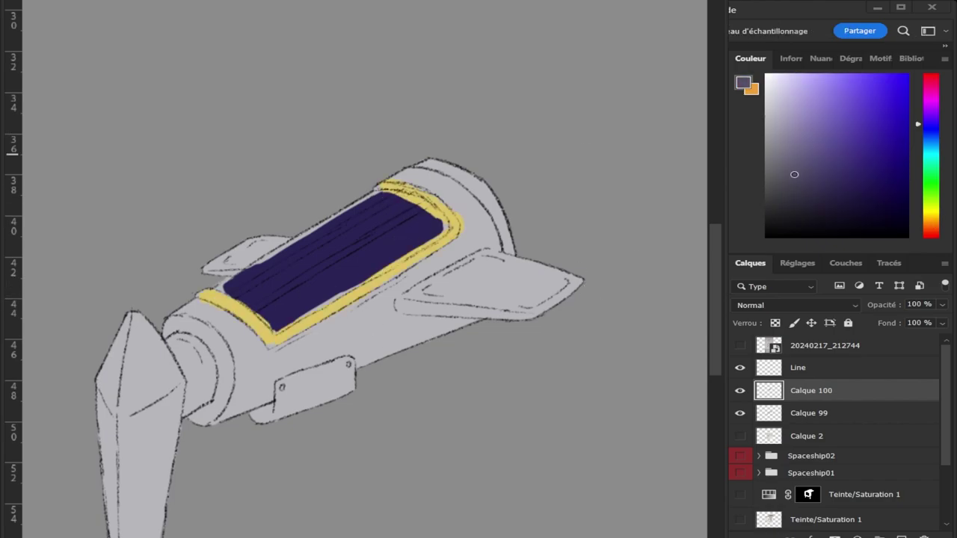
left_click_drag(257, 408, 355, 366)
Step: Paint both wings pale cream and the fin yellow
left_click(785, 87)
left_click_drag(407, 302, 568, 276)
left_click_drag(209, 265, 277, 239)
left_click(213, 302, "alt")
left_click_drag(131, 321, 127, 363)
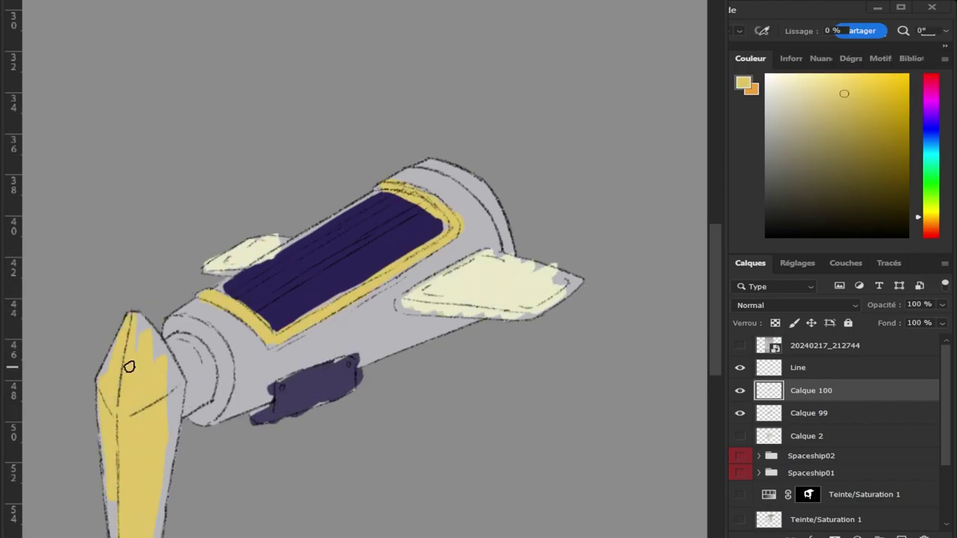
left_click_drag(164, 523, 154, 310)
Step: Add a Hue/Saturation adjustment, shift the hue, and clip it to the colour layer
left_click(859, 286)
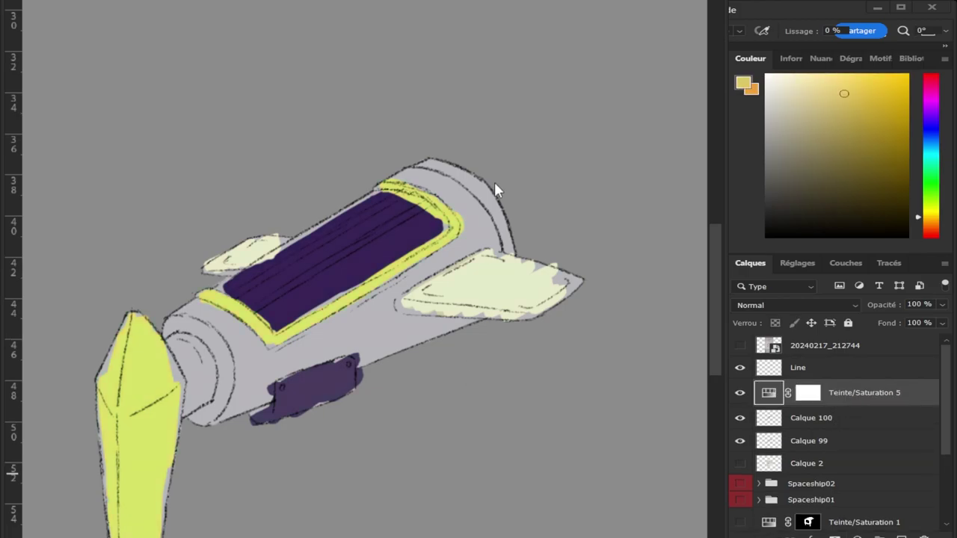
left_click_drag(494, 182, 574, 322)
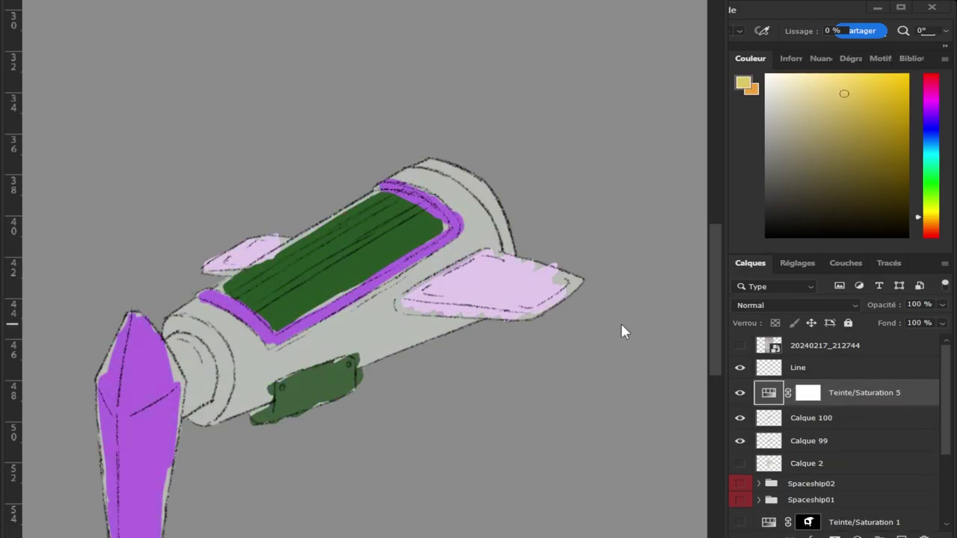
key("ctrl+shift+alt+n")
left_click(741, 428, "alt")
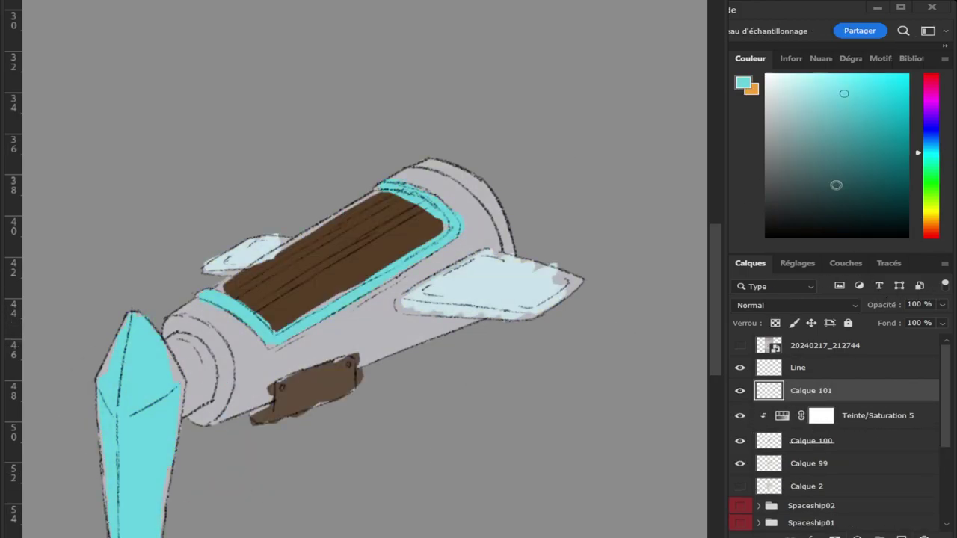
Step: Repaint the top panel and end cap pale cyan and the cylinder body dark slate
left_click_drag(284, 296, 419, 206)
left_click(802, 161)
left_click_drag(224, 404, 187, 321)
left_click_drag(247, 374, 394, 327)
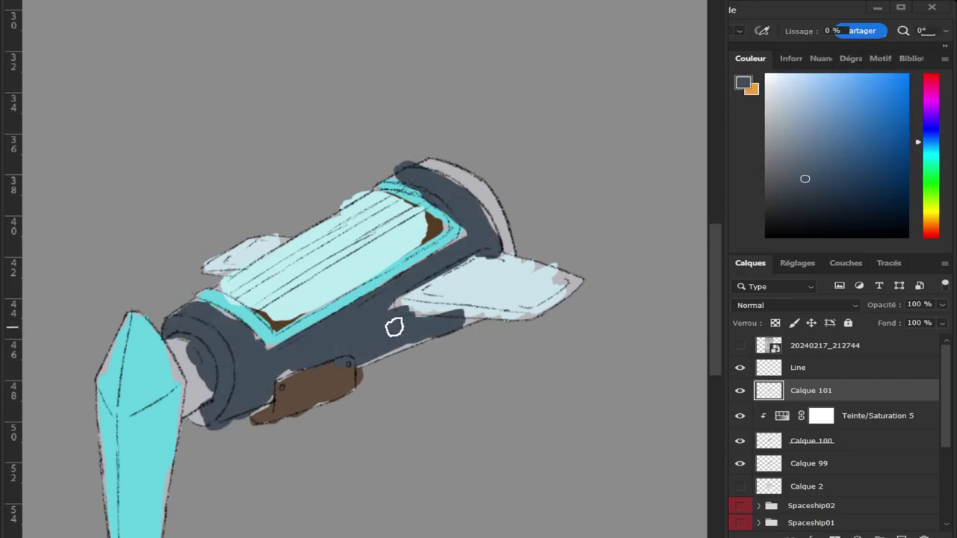
left_click(358, 262, "alt")
left_click_drag(448, 172, 501, 246)
left_click_drag(344, 374, 187, 374)
key("ctrl+z")
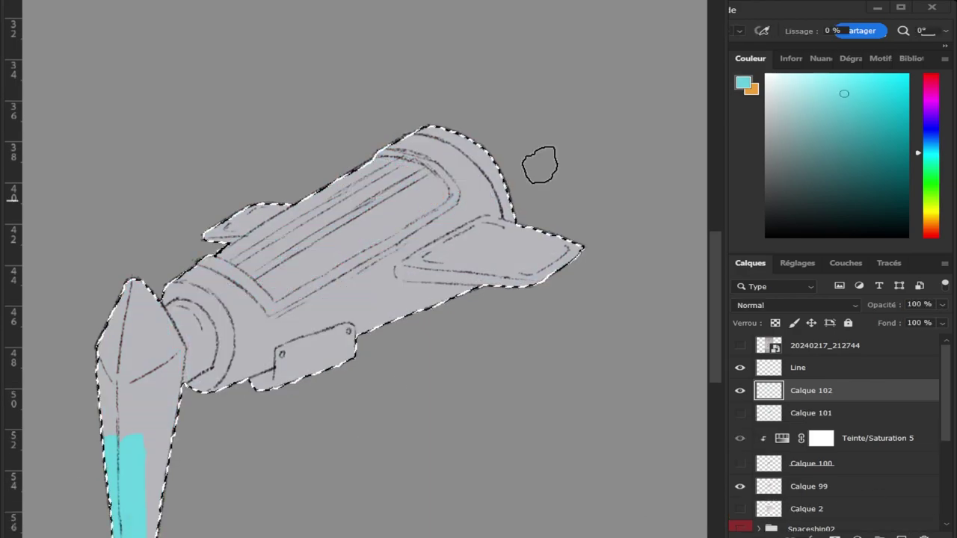
Step: Paint a cyan trim band around the top panel, with dark blue hull shadow on a layer beneath
scroll(240, 289, "up", 2)
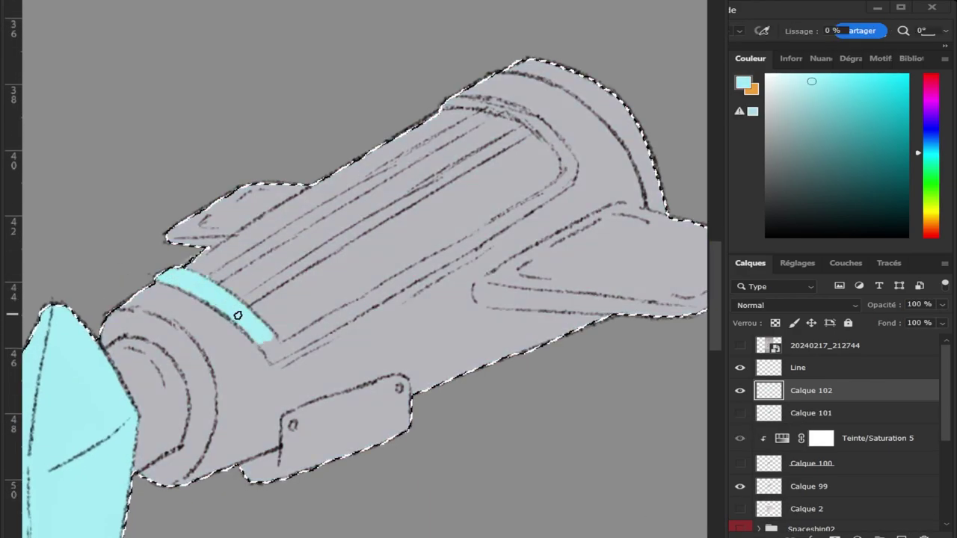
left_click_drag(238, 315, 437, 261)
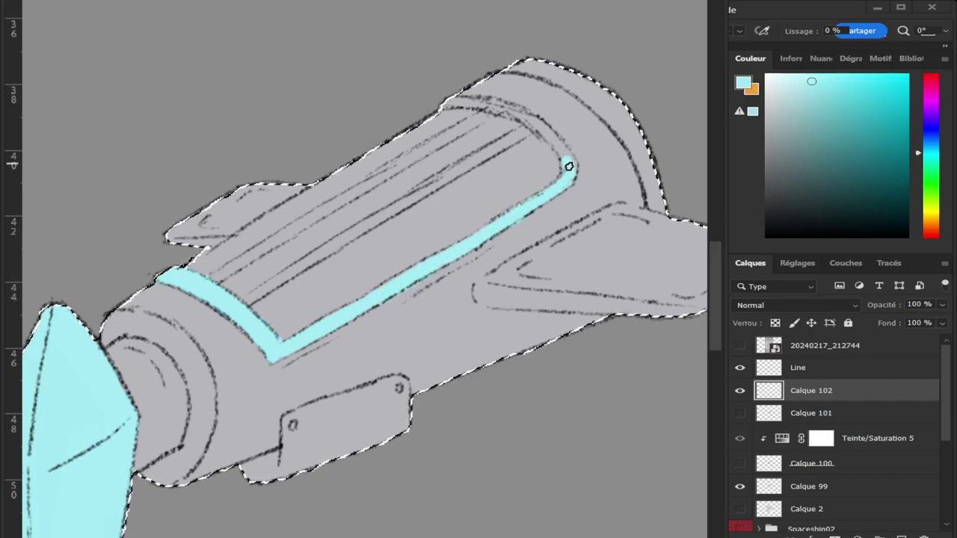
left_click_drag(569, 166, 444, 105)
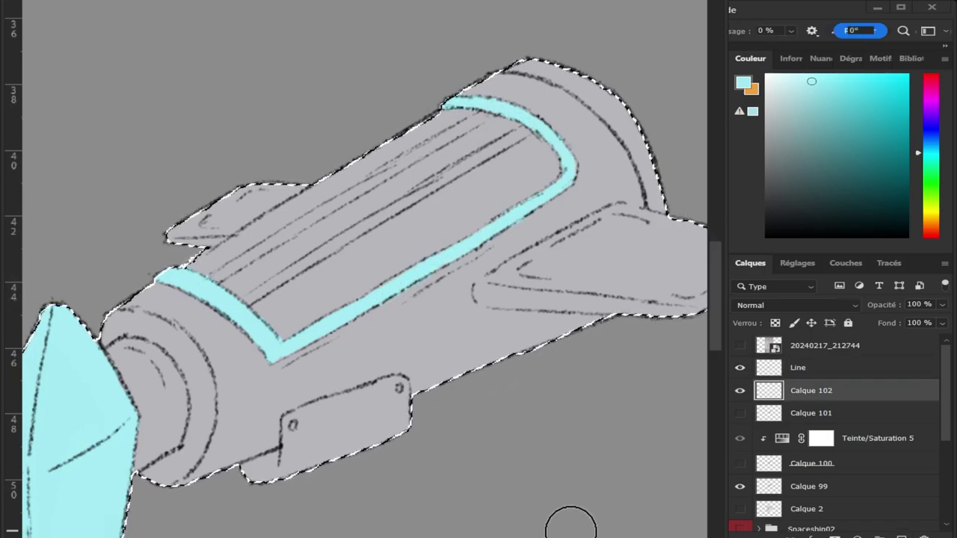
key("ctrl+shift+alt+n")
left_click_drag(811, 175, 820, 194)
mouse_move(444, 305)
left_mouse_down()
mouse_move(263, 384)
mouse_move(359, 350)
mouse_move(581, 198)
mouse_move(613, 149)
mouse_move(608, 196)
mouse_move(464, 299)
mouse_move(481, 336)
mouse_move(174, 486)
mouse_move(188, 363)
mouse_move(118, 327)
mouse_move(192, 384)
mouse_move(416, 366)
mouse_move(504, 324)
mouse_move(373, 325)
left_mouse_up()
key("ctrl+bracketleft")
Step: Zoom out and paint the cylinder end light blue on a new layer
key("z")
left_click(811, 390)
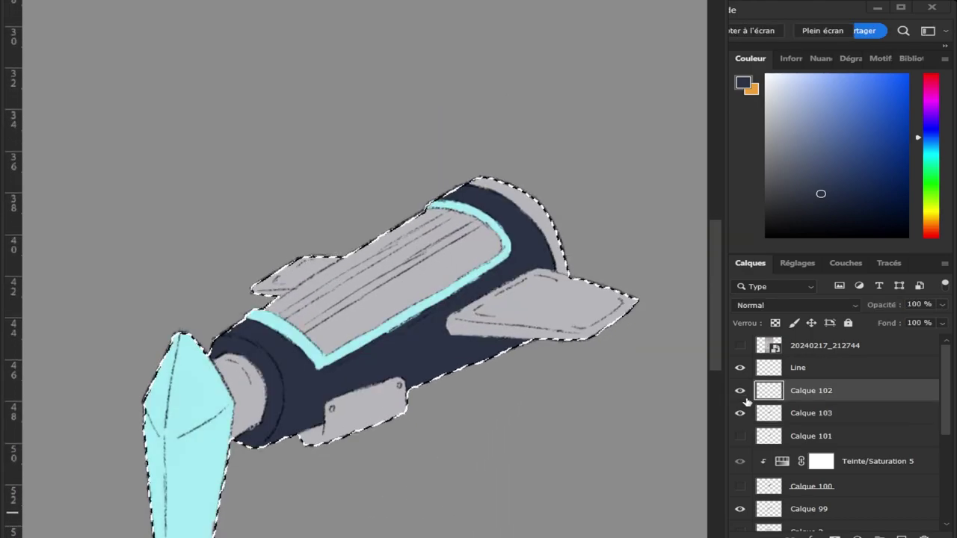
key("ctrl+shift+alt+n")
key("b")
scroll(244, 404, "up", 3)
mouse_move(224, 358)
left_mouse_down()
mouse_move(244, 404)
mouse_move(240, 434)
left_mouse_up()
scroll(373, 336, "down", 3)
Step: Sample the cyan trim colour and paint a second cyan stripe along the hull
key("z")
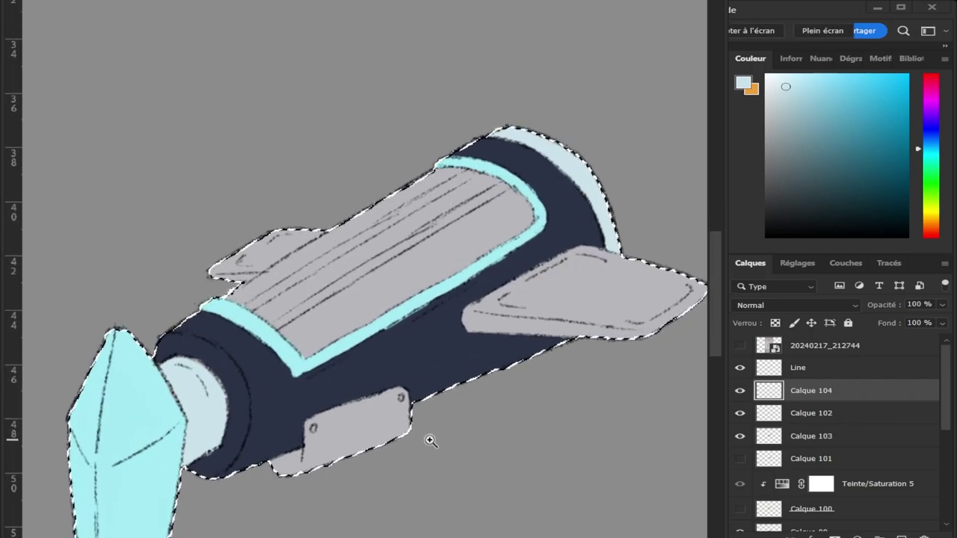
left_click(811, 413)
key("b")
left_click(283, 322, "alt")
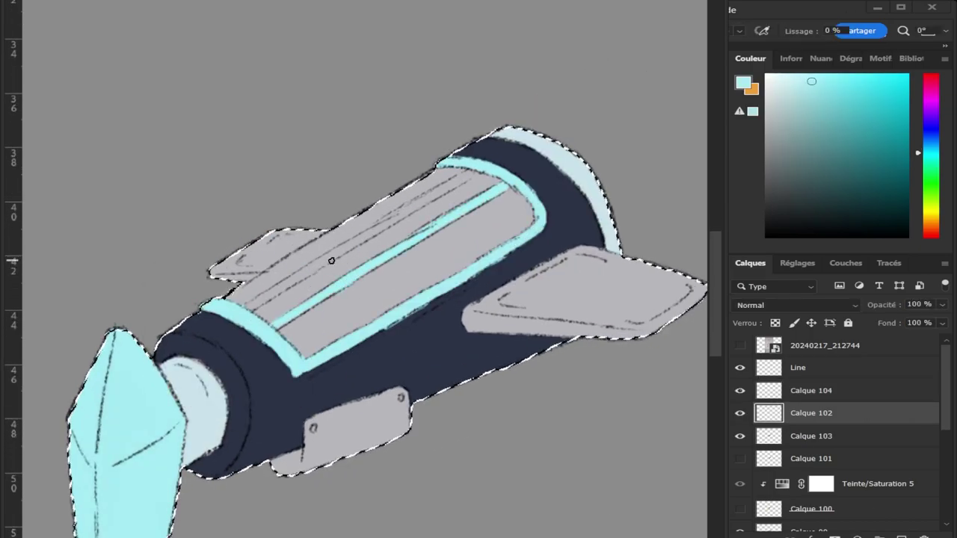
mouse_move(247, 307)
left_mouse_down()
mouse_move(471, 173)
mouse_move(336, 267)
mouse_move(485, 241)
mouse_move(487, 181)
mouse_move(246, 288)
mouse_move(299, 406)
left_mouse_up()
Step: Add a navy window fill beneath the stripes, fill the fins light grey, and group the flats as Aplat
key("ctrl+shift+alt+n")
left_click(508, 273, "alt")
key("ctrl+bracketleft")
key("ctrl+bracketleft")
left_click(812, 481)
key("ctrl+shift+alt+n")
key("ctrl+minus")
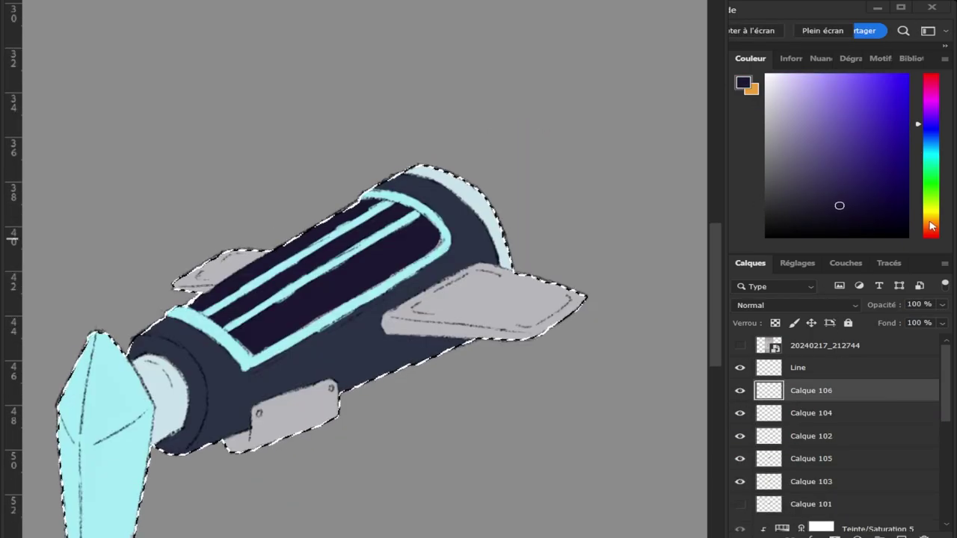
key("ctrl+d")
key("ctrl+minus")
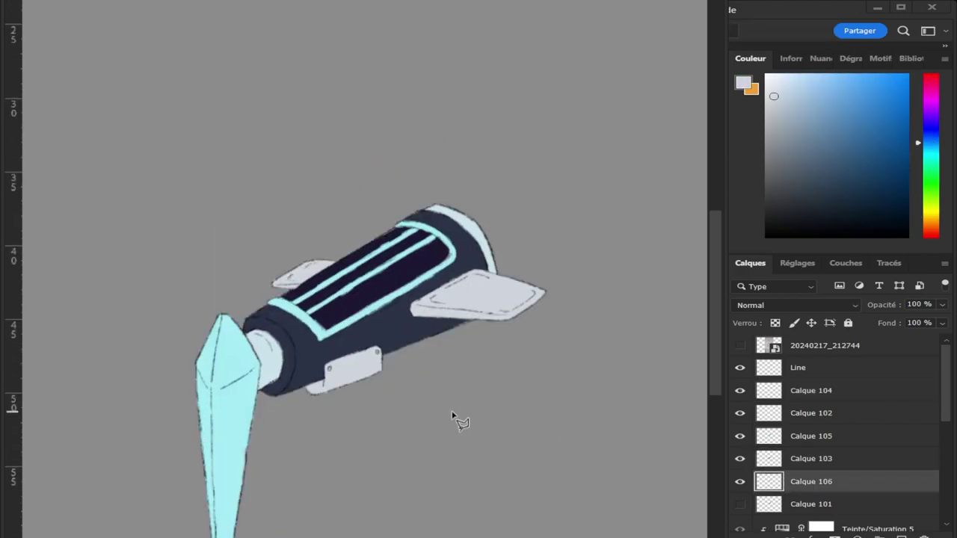
key("ctrl+g")
Step: Add a Multiply shading layer at 70% opacity and shade blue along the cyan stripe
key("ctrl+shift+alt+n")
left_click(234, 525)
key("6")
key("6")
key("shift+alt+m")
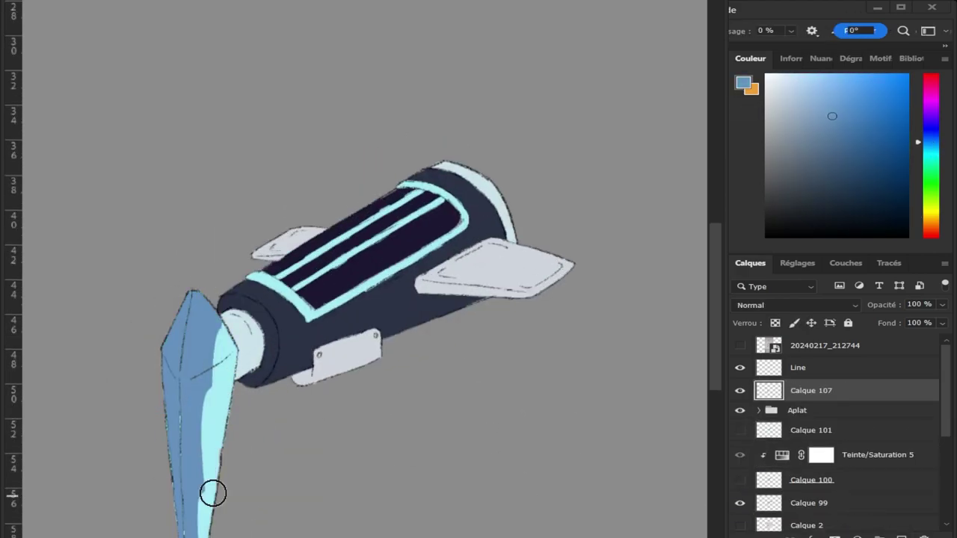
key("7")
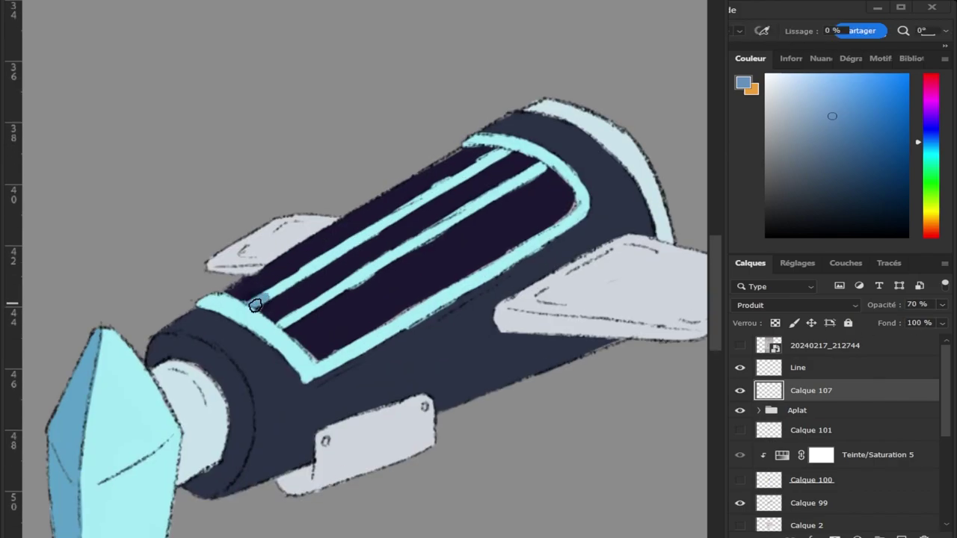
scroll(420, 203, "up", 3)
left_click_drag(452, 207, 420, 203)
Step: Switch between the Line and shading layers to check the blue shading
scroll(420, 203, "down", 3)
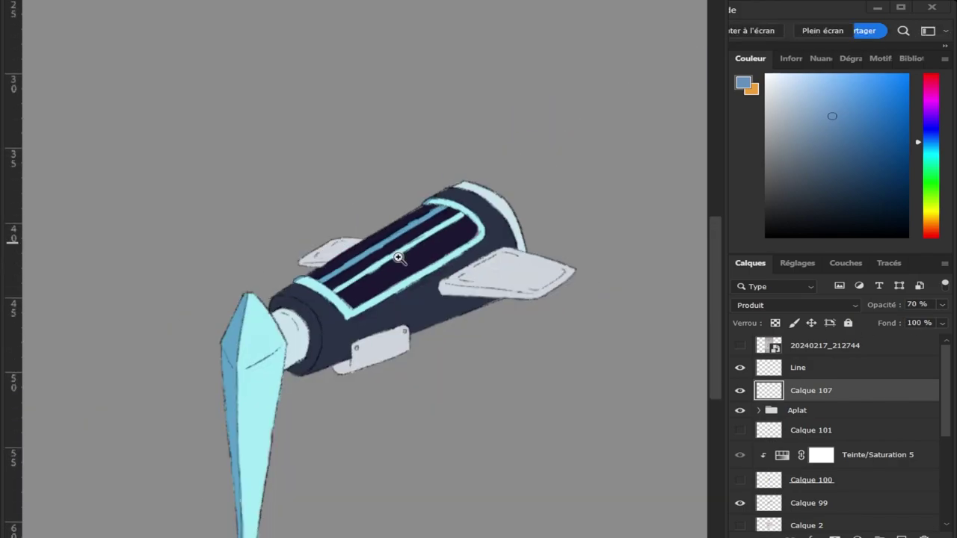
scroll(396, 247, "up", 3)
scroll(389, 239, "up", 2)
key("alt+bracketright")
key("alt+bracketleft")
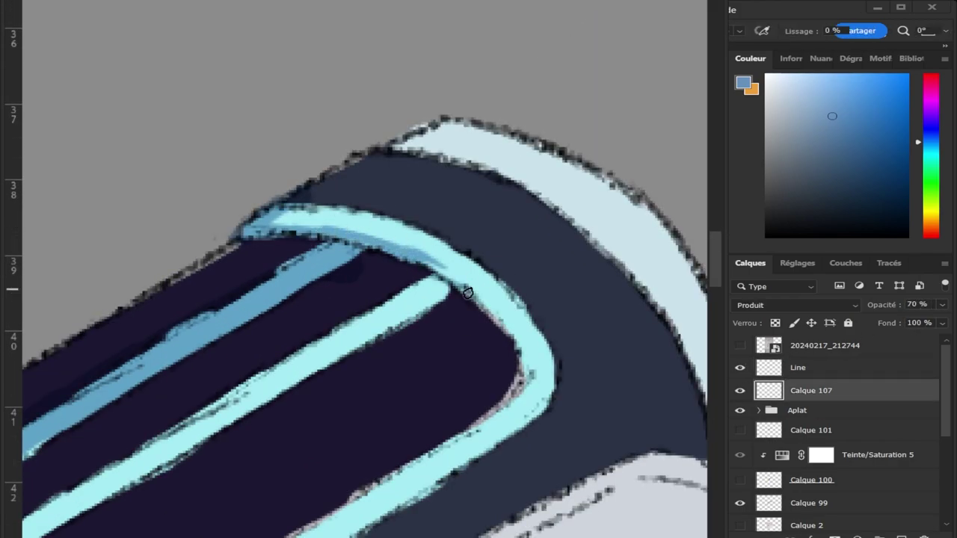
key("alt+bracketright")
key("alt+bracketleft")
scroll(538, 346, "down", 5)
Step: On a new layer, shade the underside of the right fin lavender
key("ctrl+shift+alt+n")
key("b")
scroll(198, 302, "up", 2)
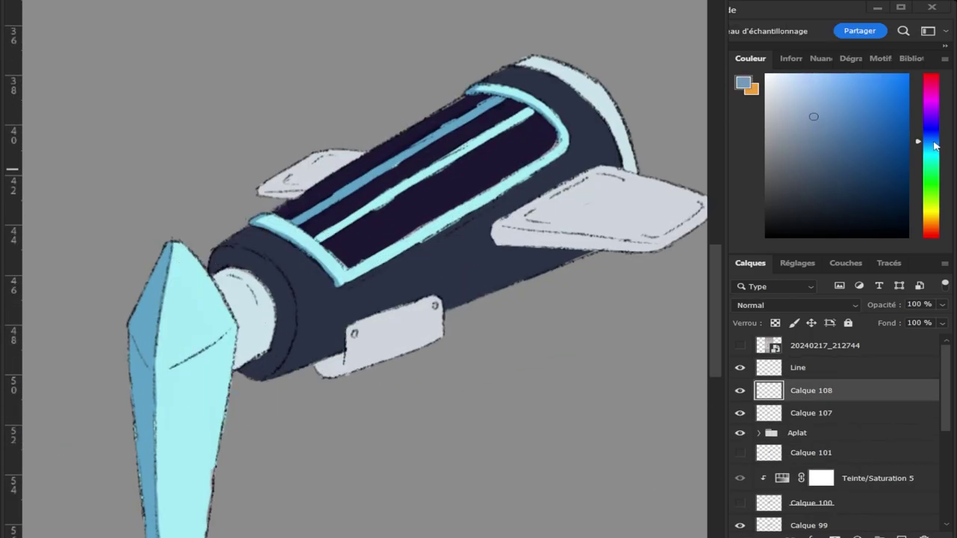
scroll(199, 302, "up", 2)
scroll(218, 300, "down", 3)
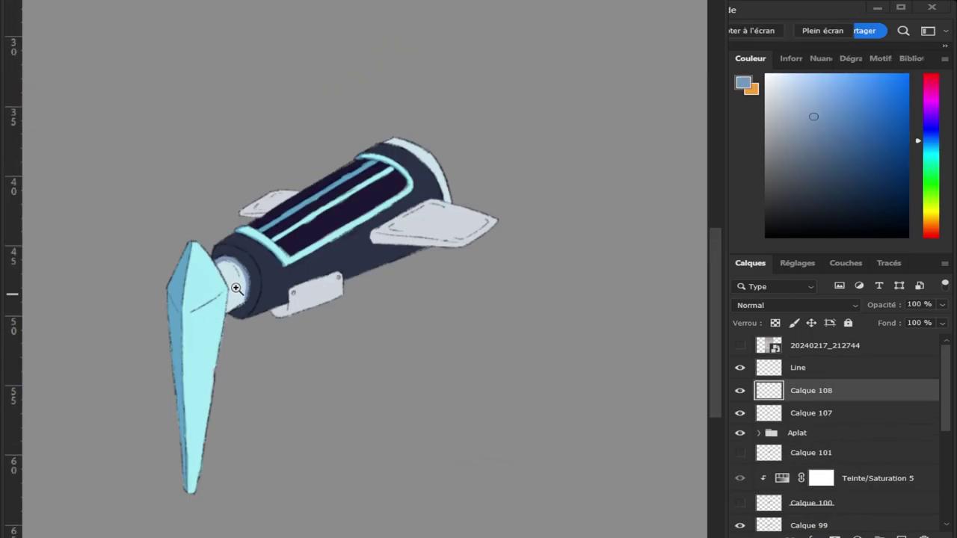
scroll(250, 349, "up", 3)
key("ctrl+shift+alt+n")
left_click(257, 351)
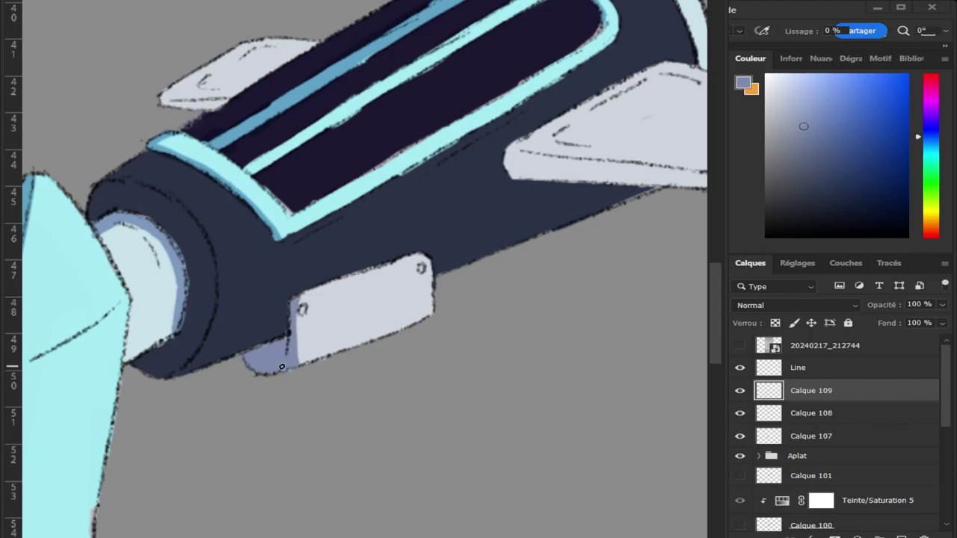
scroll(282, 366, "right", 3)
left_click_drag(381, 170, 637, 181)
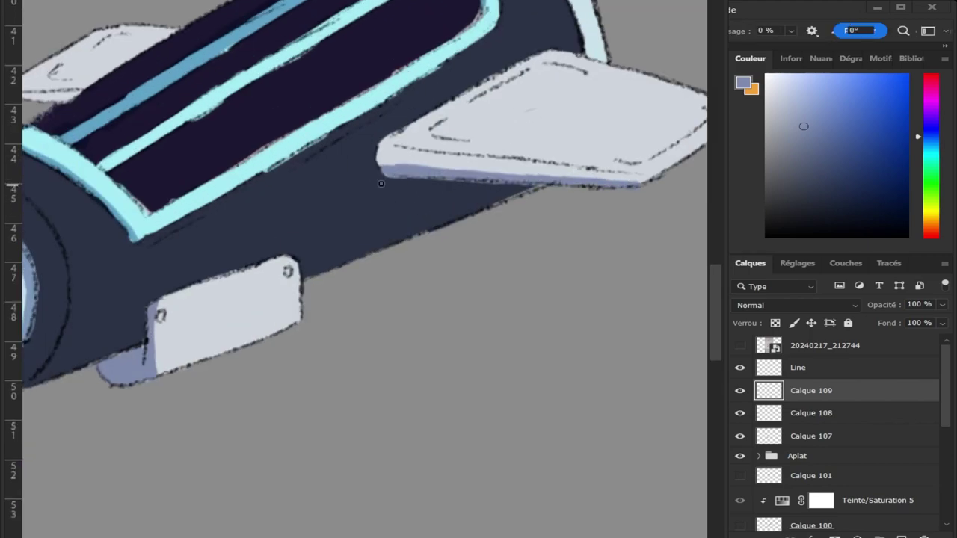
scroll(272, 150, "left", 5)
scroll(273, 150, "up", 1)
scroll(327, 130, "down", 3)
scroll(234, 357, "up", 3)
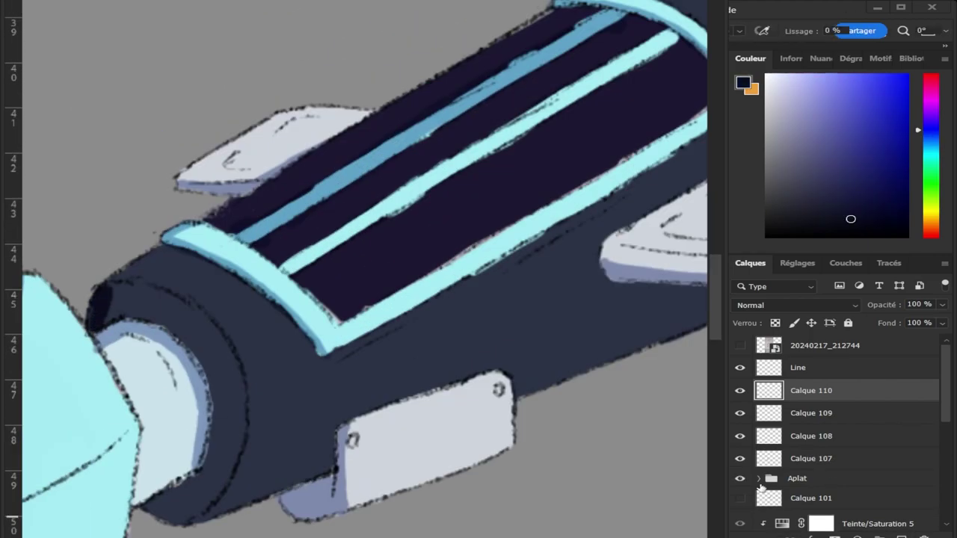
Step: On another layer, paint dark navy shadows on the nozzle ring and under the right fin
key("ctrl+shift+alt+n")
mouse_move(112, 295)
left_mouse_down()
mouse_move(235, 358)
mouse_move(217, 463)
left_mouse_up()
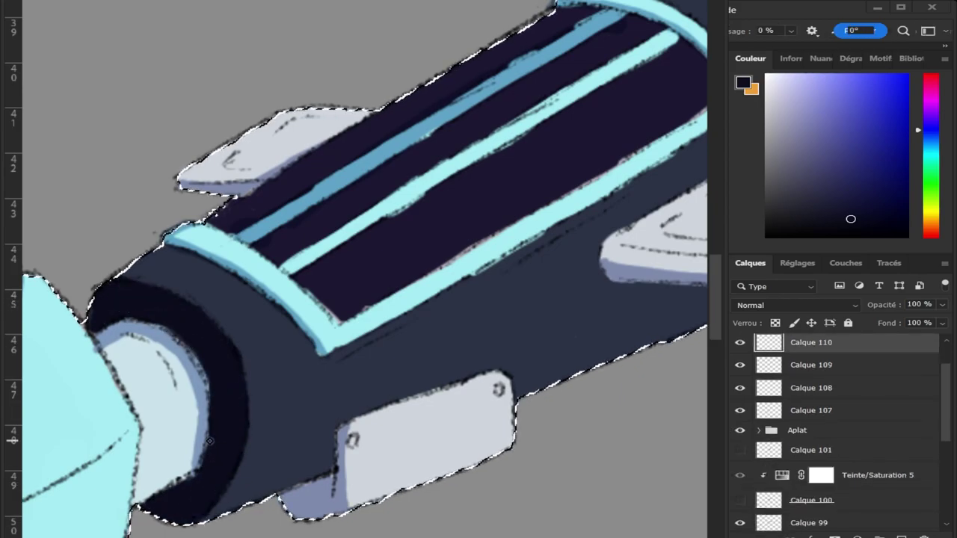
scroll(363, 164, "right", 5)
scroll(363, 164, "up", 3)
scroll(427, 311, "down", 3)
left_click_drag(427, 312, 429, 319)
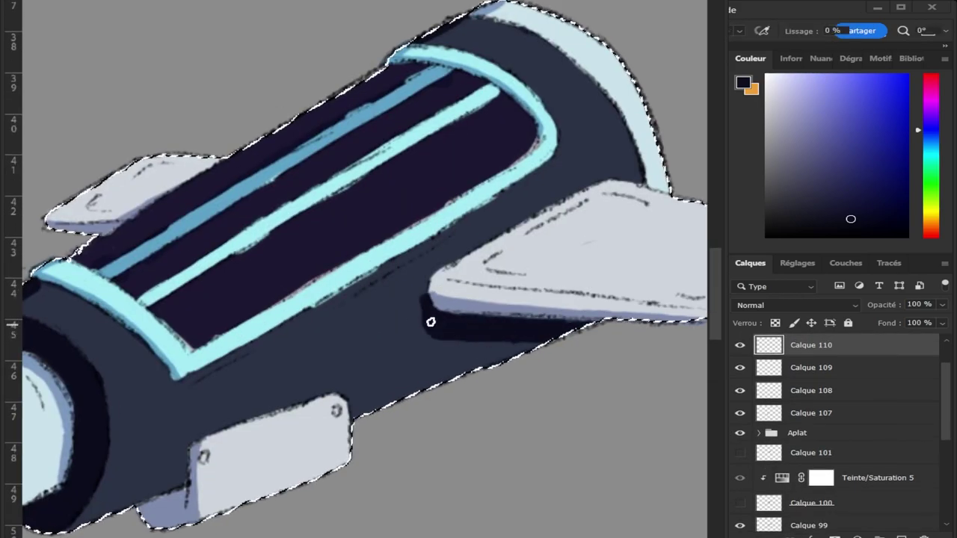
scroll(429, 320, "up", 3)
scroll(434, 358, "down", 2)
scroll(246, 388, "down", 2)
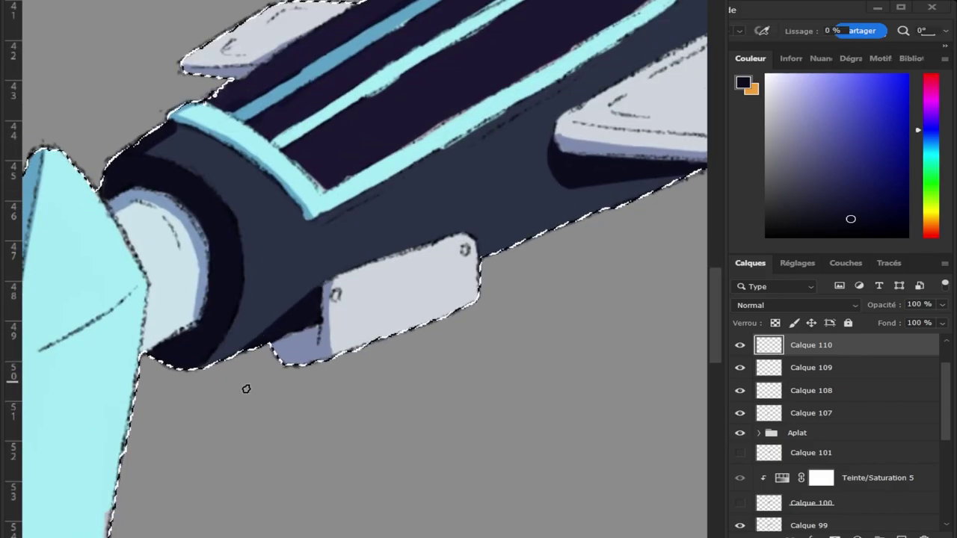
scroll(418, 449, "down", 2)
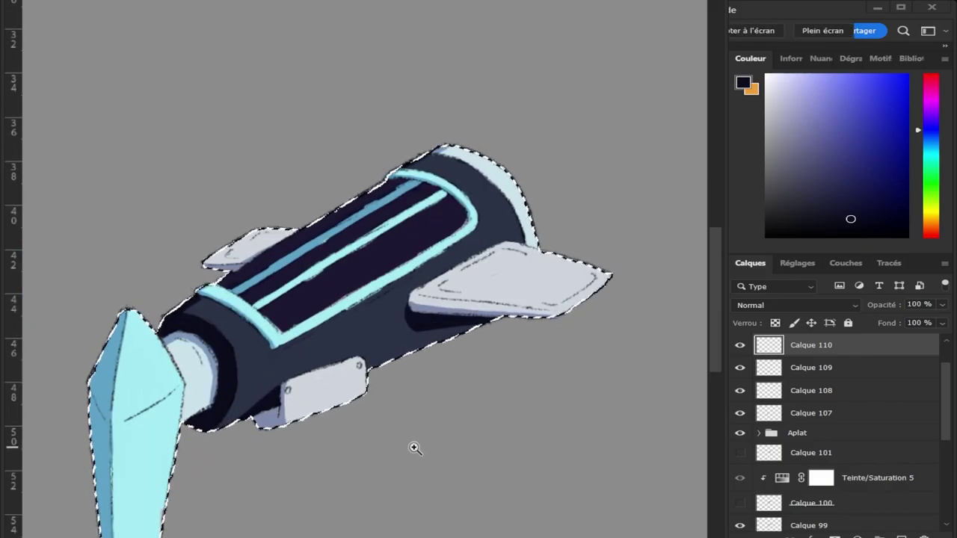
key("alt+bracketleft")
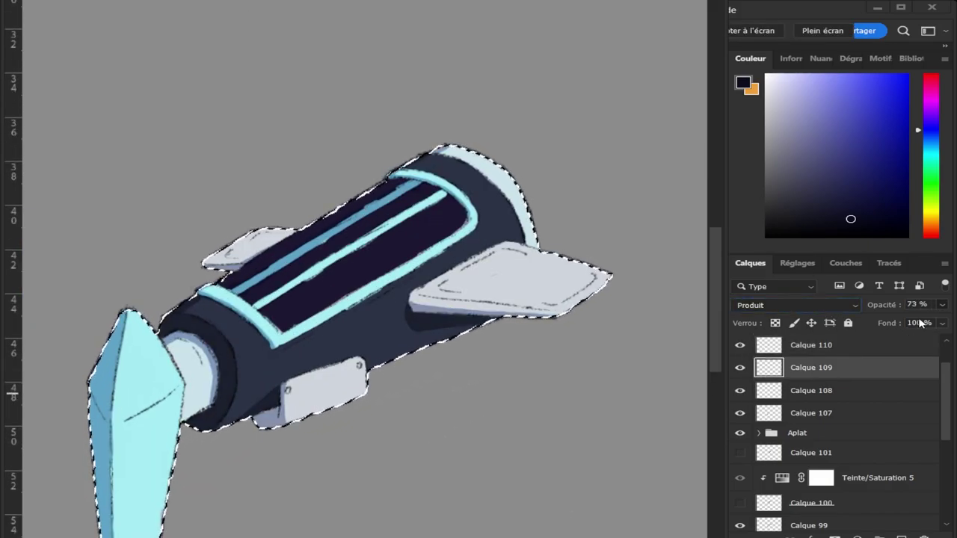
key("alt+bracketleft")
key("alt+bracketleft")
Step: On a new layer, paint a light grey highlight along the fin edges
left_click(759, 384)
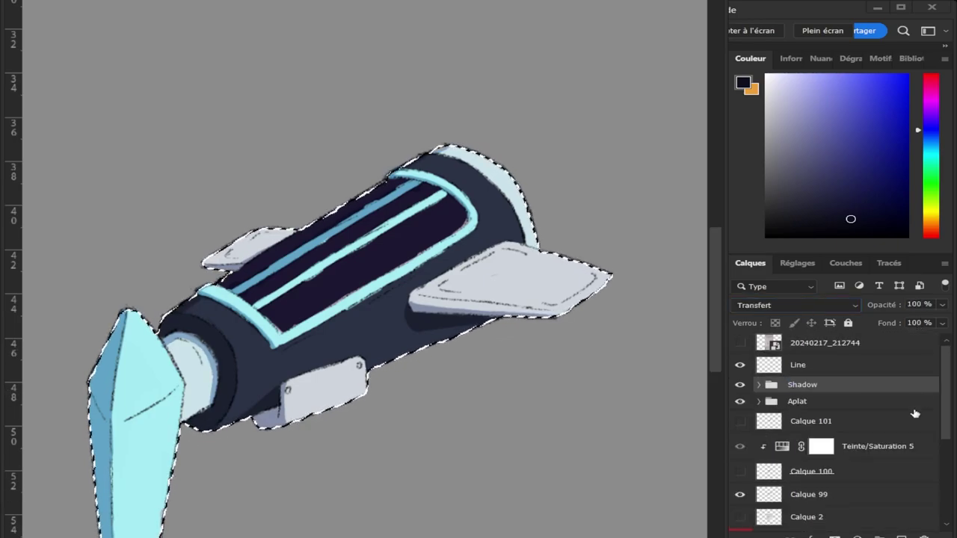
left_click(901, 536)
left_click(546, 271, "alt")
scroll(546, 271, "up", 5)
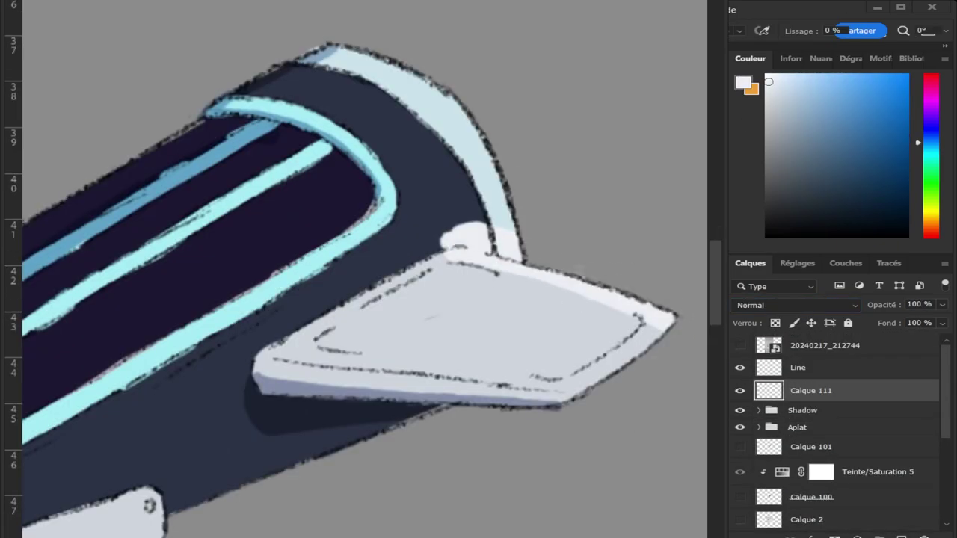
left_click_drag(460, 325, 305, 384)
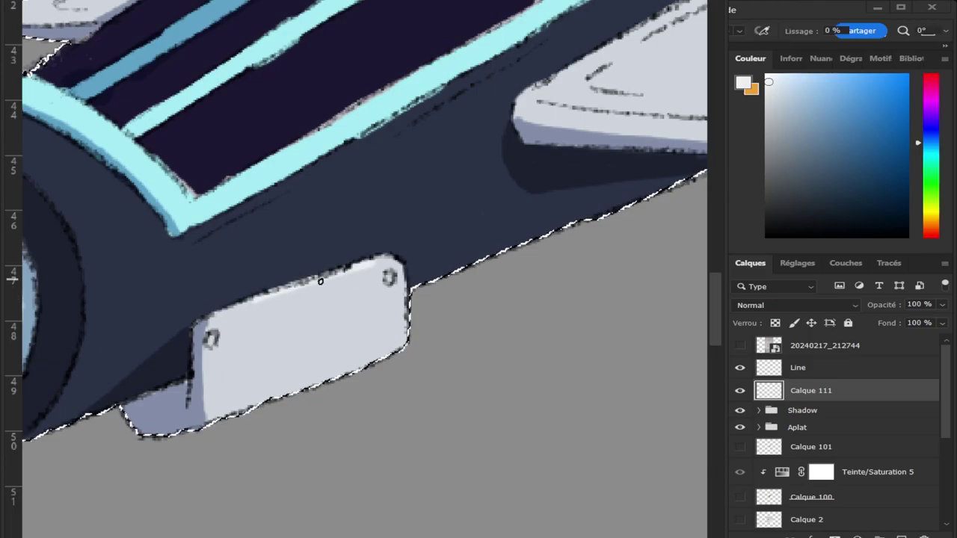
Step: Add highlight layers for the crystal in light cyan and for the navy hull lighting
left_click(901, 537)
scroll(329, 314, "up", 3)
left_click(329, 314, "alt")
scroll(645, 331, "down", 3)
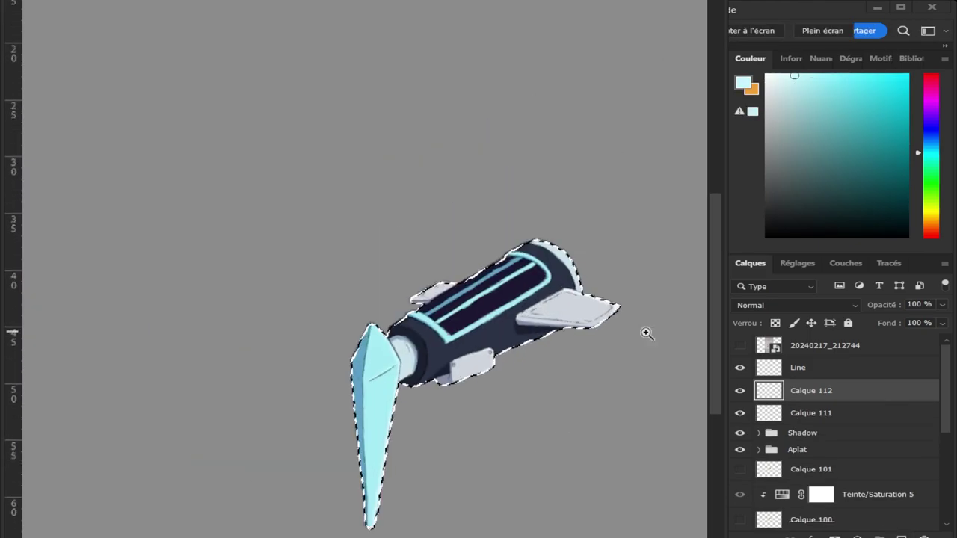
left_click(901, 536)
scroll(551, 259, "up", 4)
left_click(550, 258, "alt")
scroll(441, 190, "down", 3)
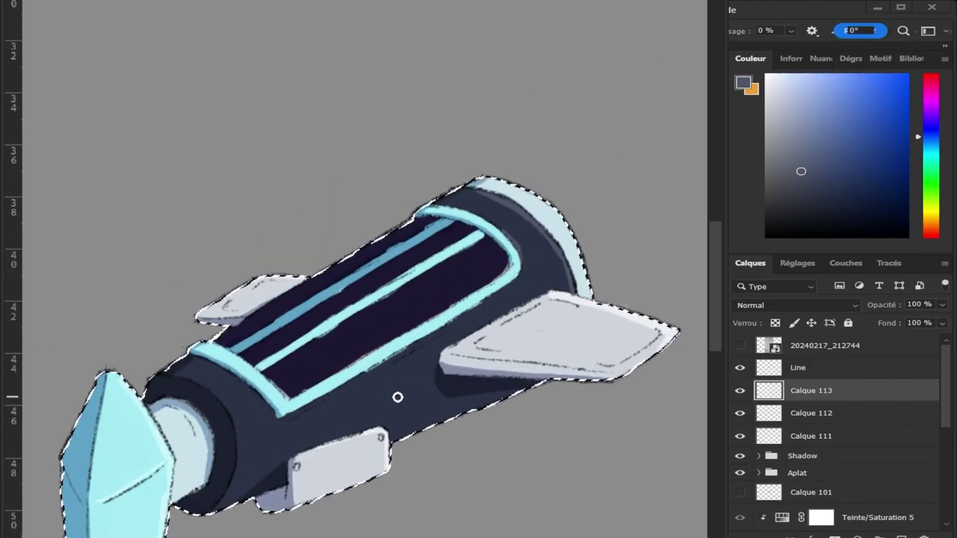
Step: Add another highlight layer and sample light cyan on the crystal highlight layer
left_click(900, 537)
left_click(811, 436)
left_click(243, 361, "alt")
scroll(243, 361, "up", 3)
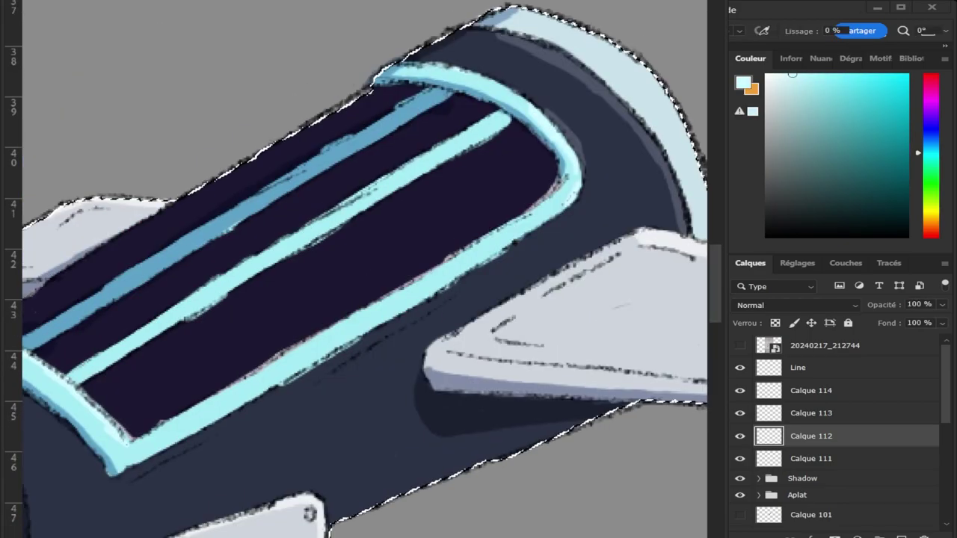
scroll(387, 365, "down", 3)
Step: Group the highlight layers and name the group 'Light'
left_click(811, 390, "shift")
key("ctrl+g")
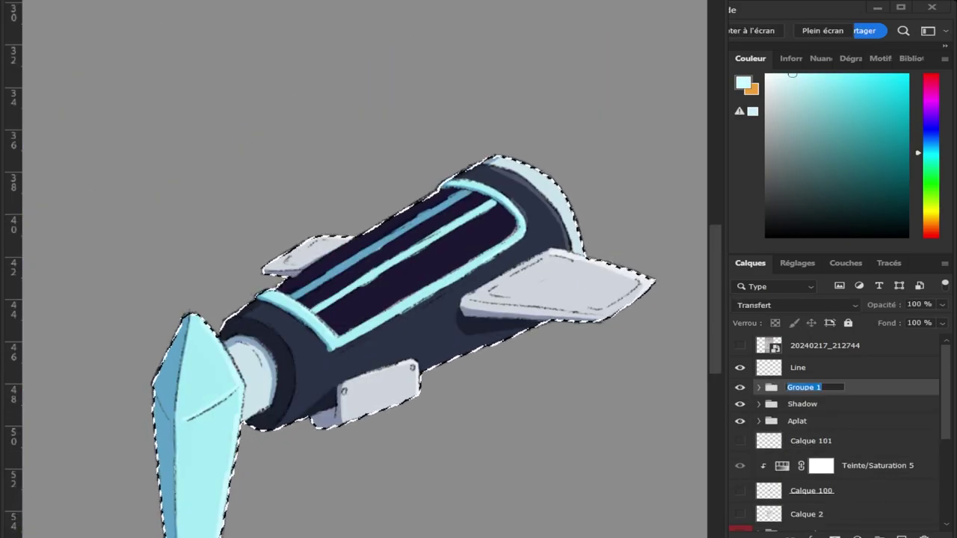
double_click(799, 390)
type("Light")
key("Return")
Step: Add glow layers, paint a warm orange glow over the hull, and deselect
left_click(900, 537)
scroll(504, 32, "down", 3)
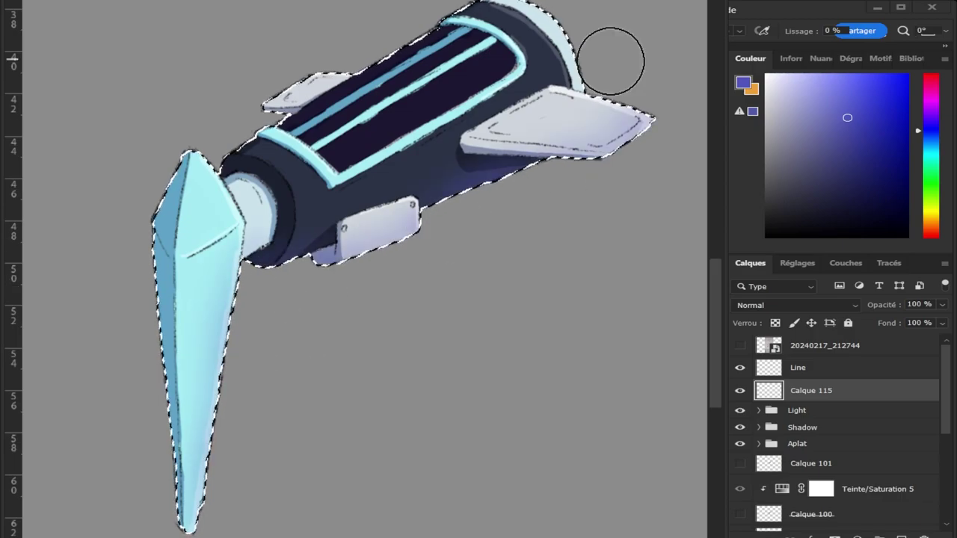
left_click(901, 537)
scroll(487, 321, "down", 2)
left_click(901, 536)
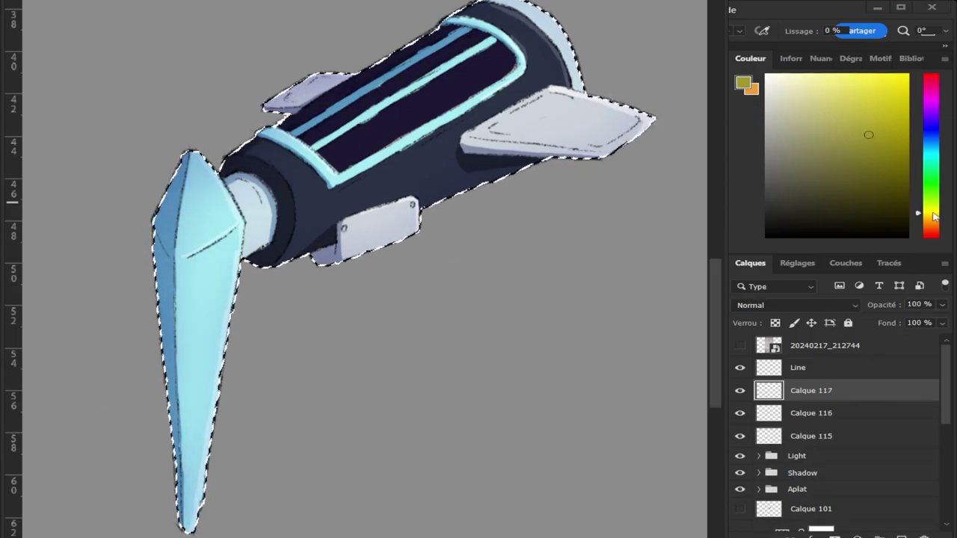
scroll(235, 427, "up", 2)
left_click_drag(224, 299, 273, 340)
scroll(515, 440, "up", 2)
key("ctrl+d")
scroll(822, 448, "down", 5)
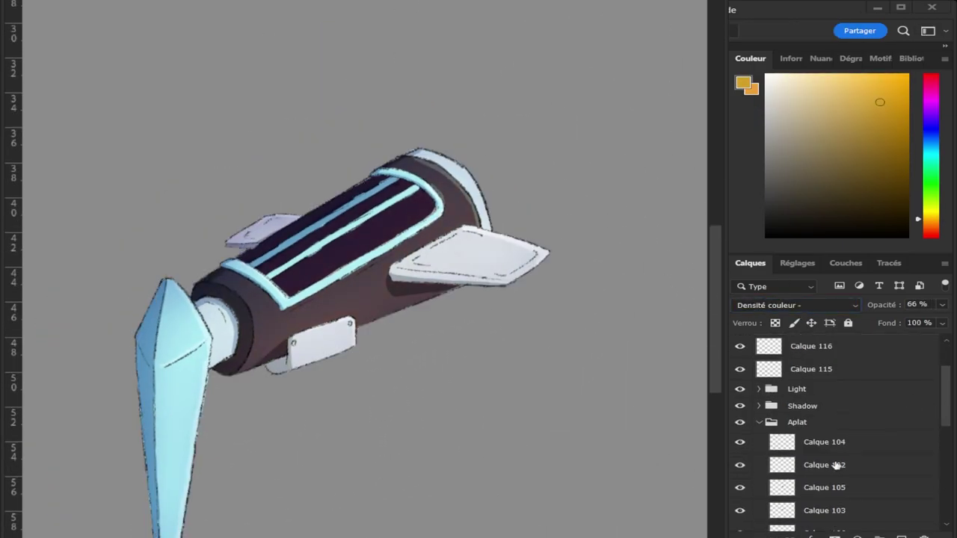
Step: Cycle the window fill layer through different blend modes
left_click(824, 450)
key("Up")
key("Up")
key("Up")
key("Up")
key("Up")
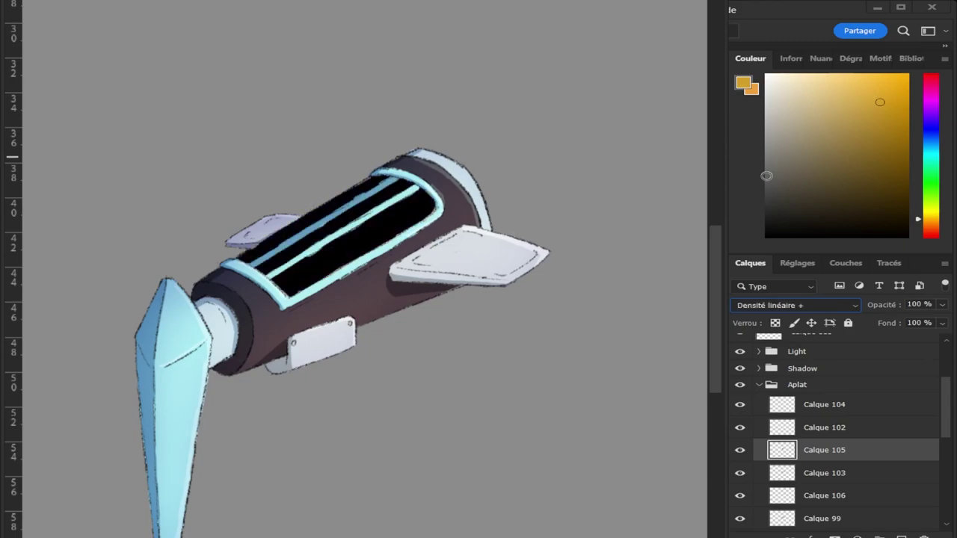
key("Up")
Step: Add an extra shading layer, group it, and begin naming it 'Spac'
left_click(759, 385)
scroll(822, 419, "up", 3)
key("ctrl+g")
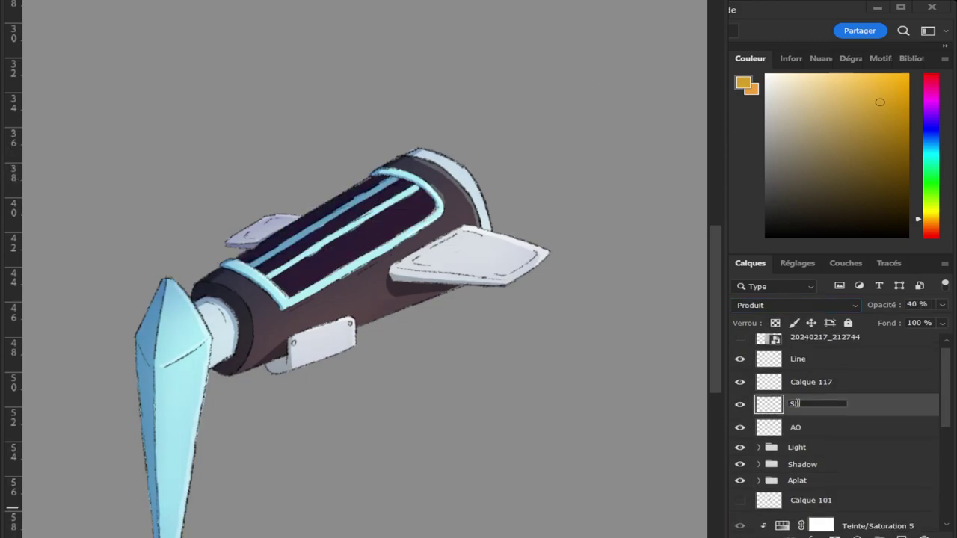
double_click(795, 377)
type("Spac")
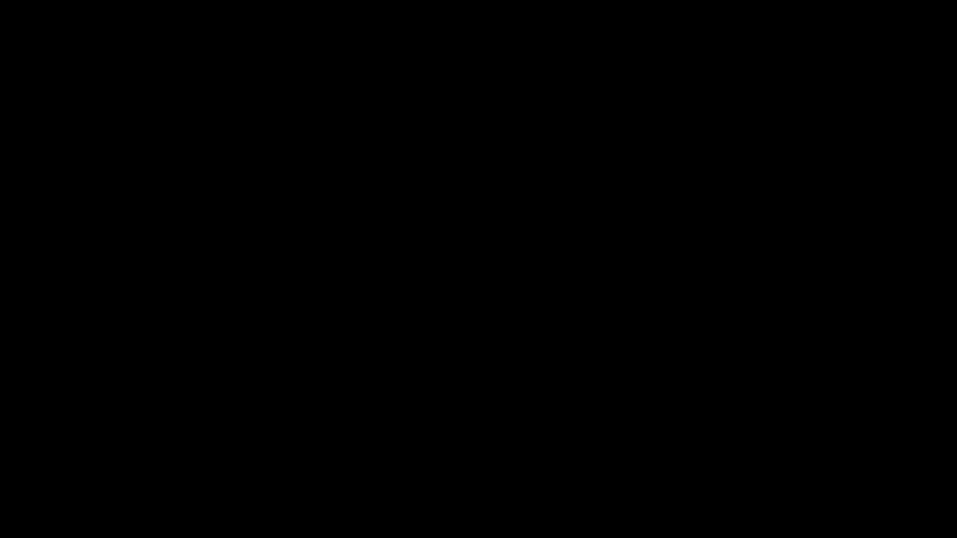